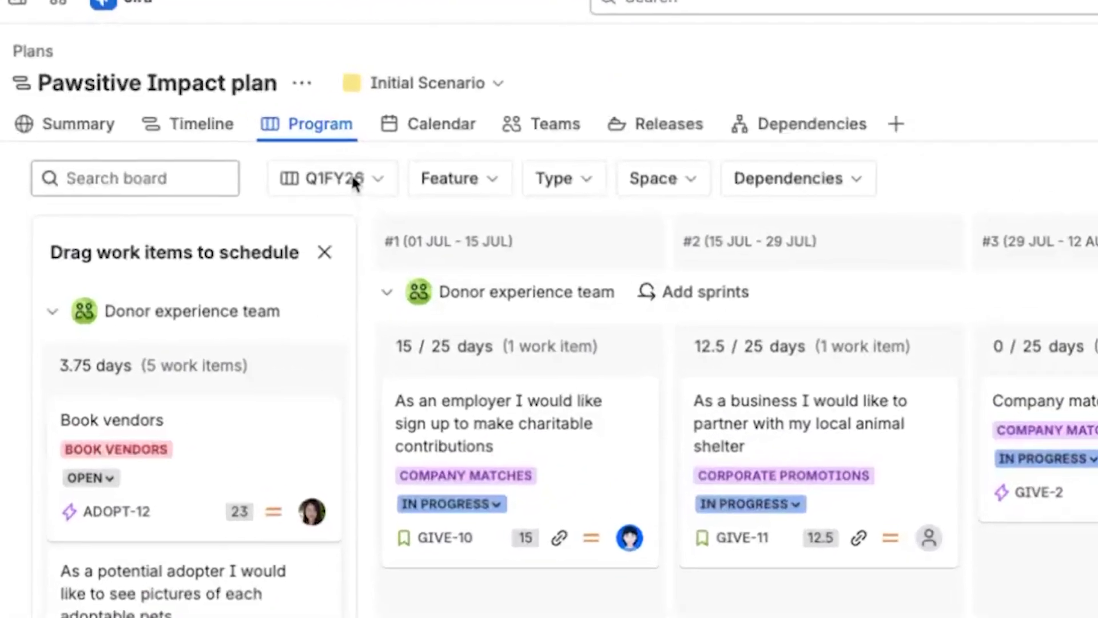
Create a program board 'Q3FY26' starting 6 January 2026, after reviewing the work item filter fields
click(351, 178)
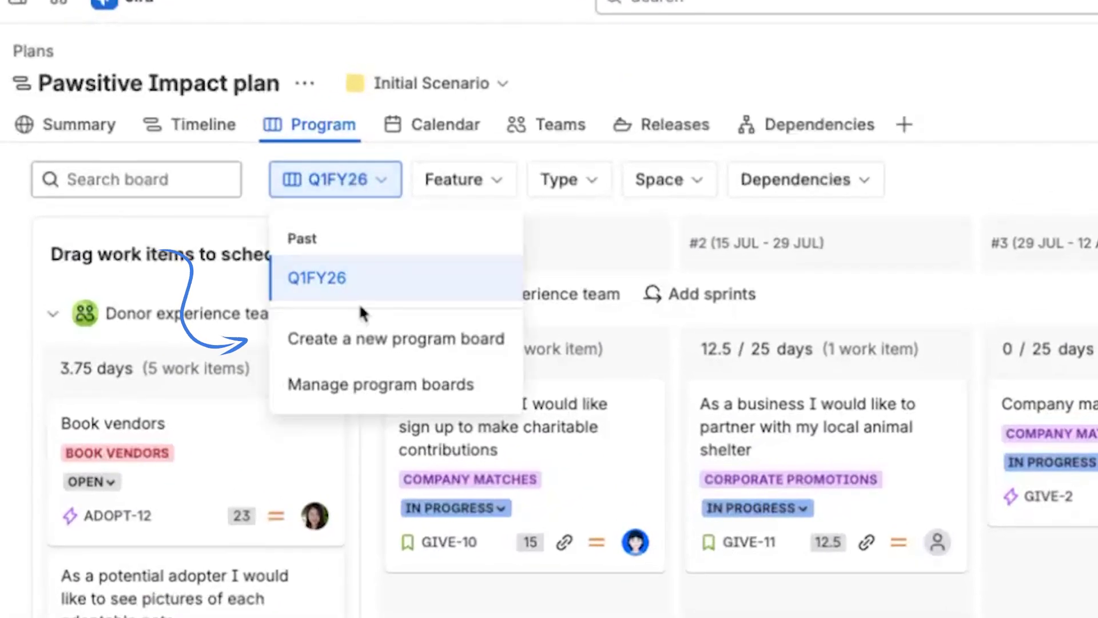
click(369, 338)
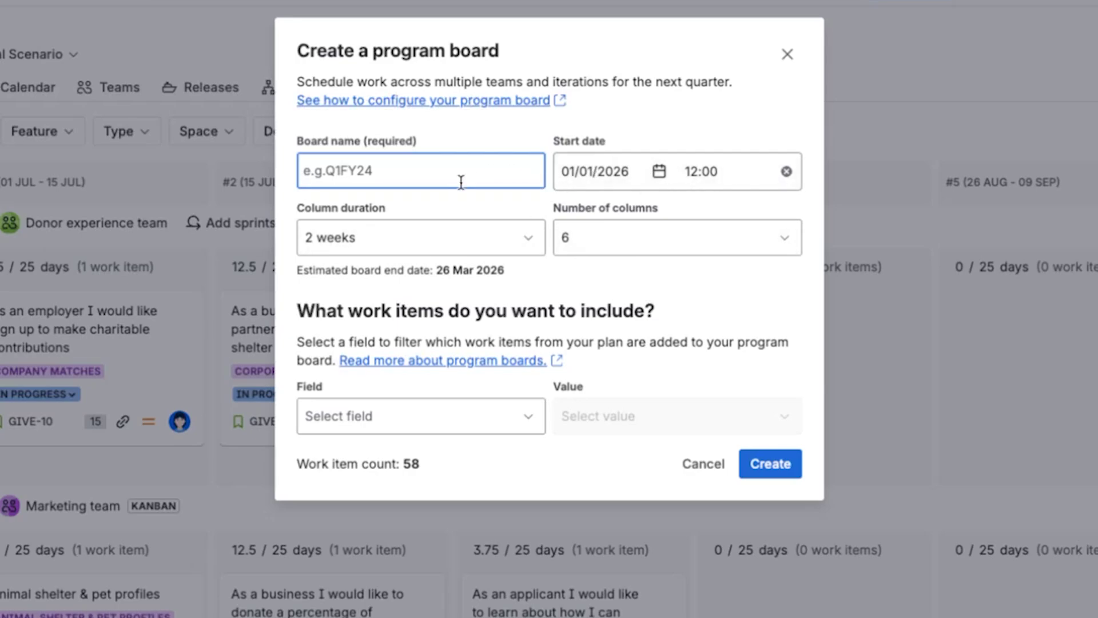
text(Q3FY26)
click(607, 170)
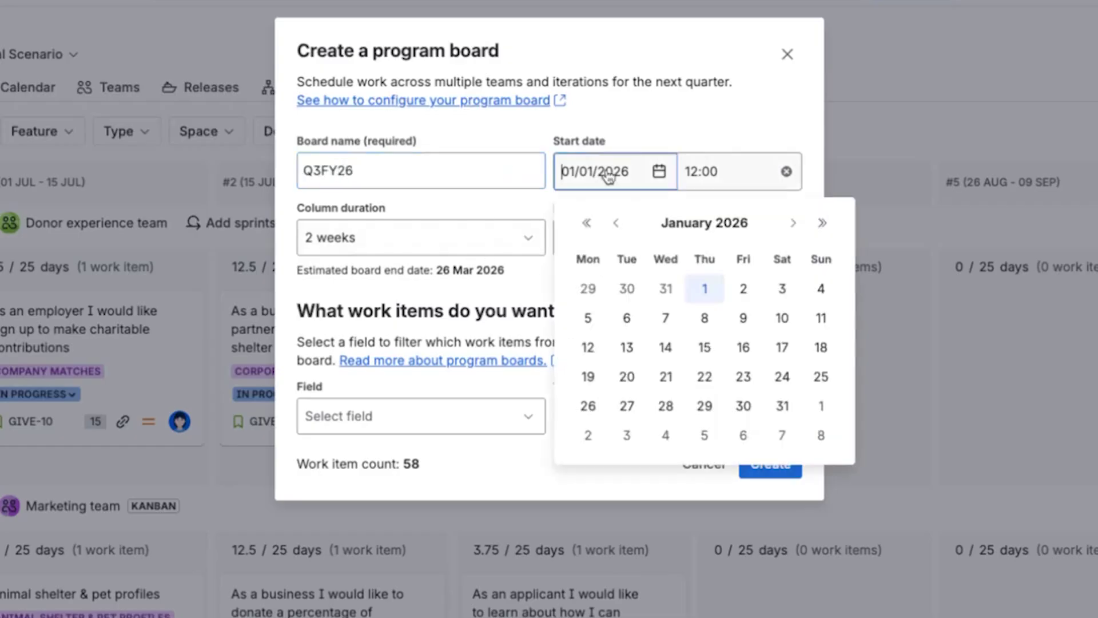
click(627, 317)
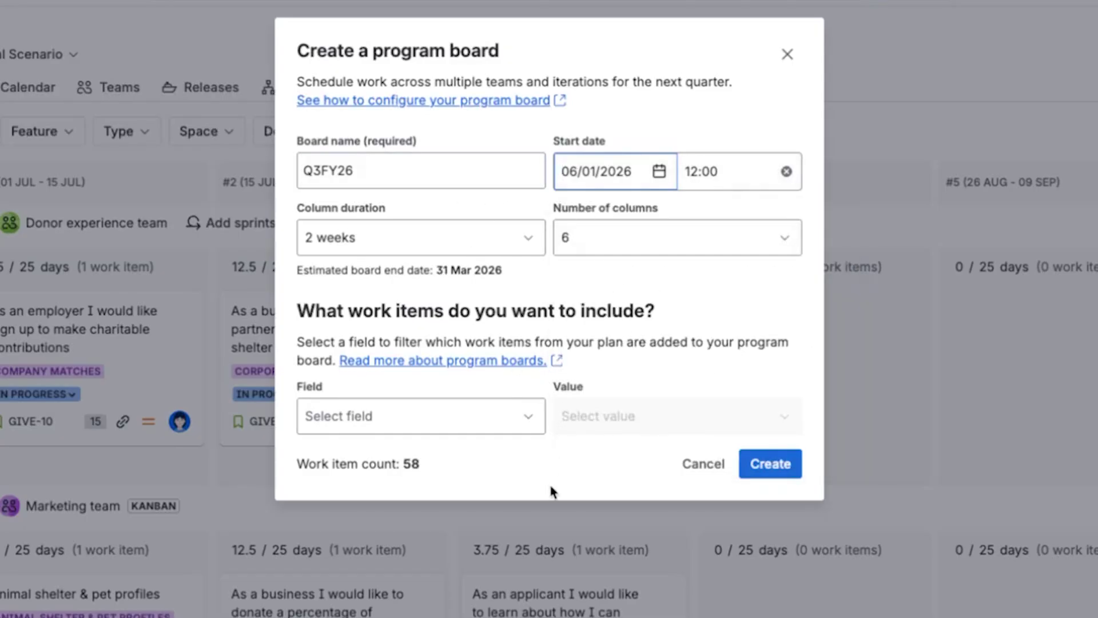
click(391, 415)
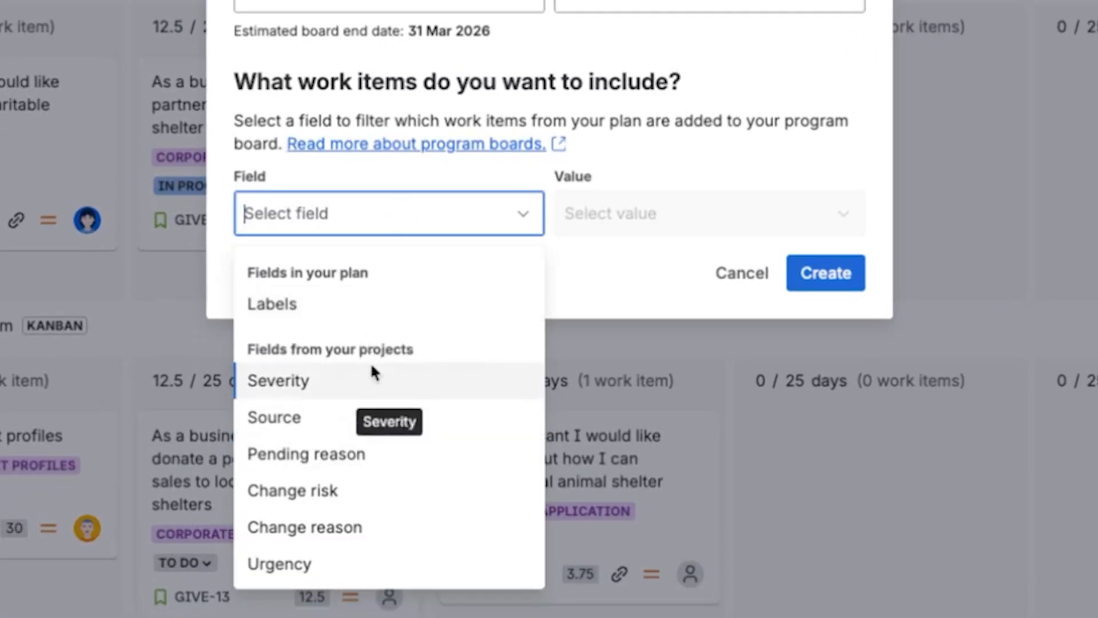
click(744, 295)
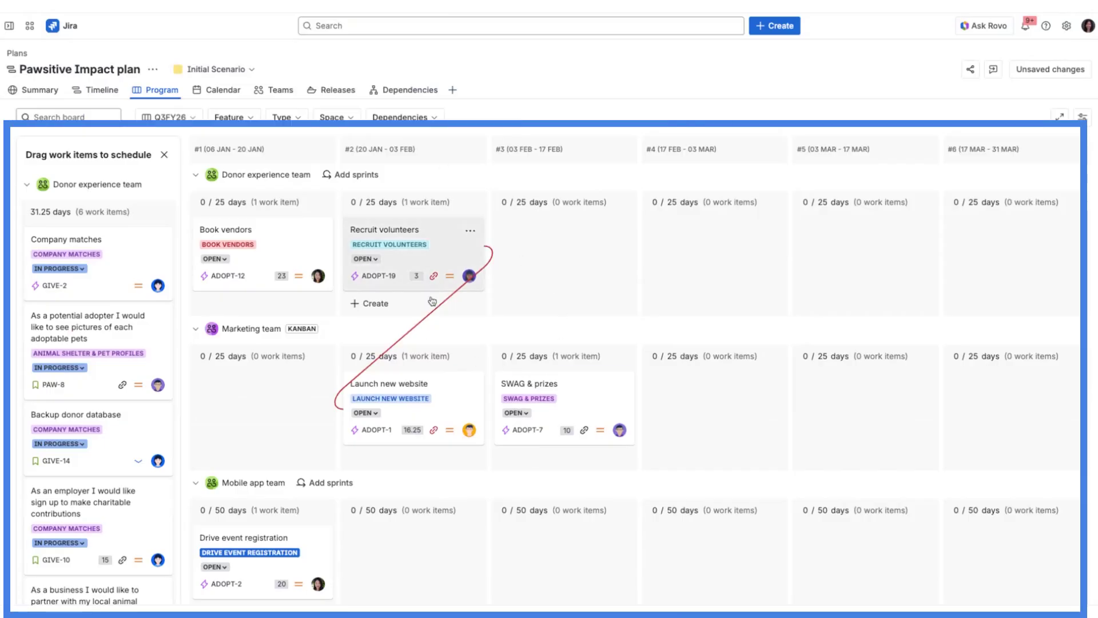
mouse_move(865, 226)
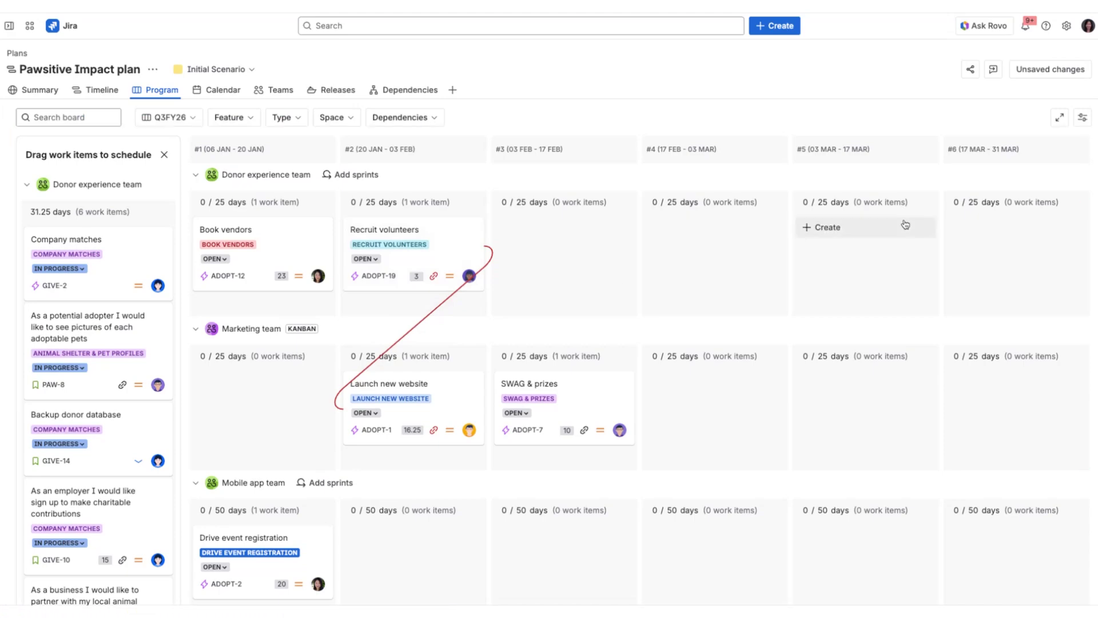
In View settings, collapse all team swimlanes, then expand them again
click(1082, 117)
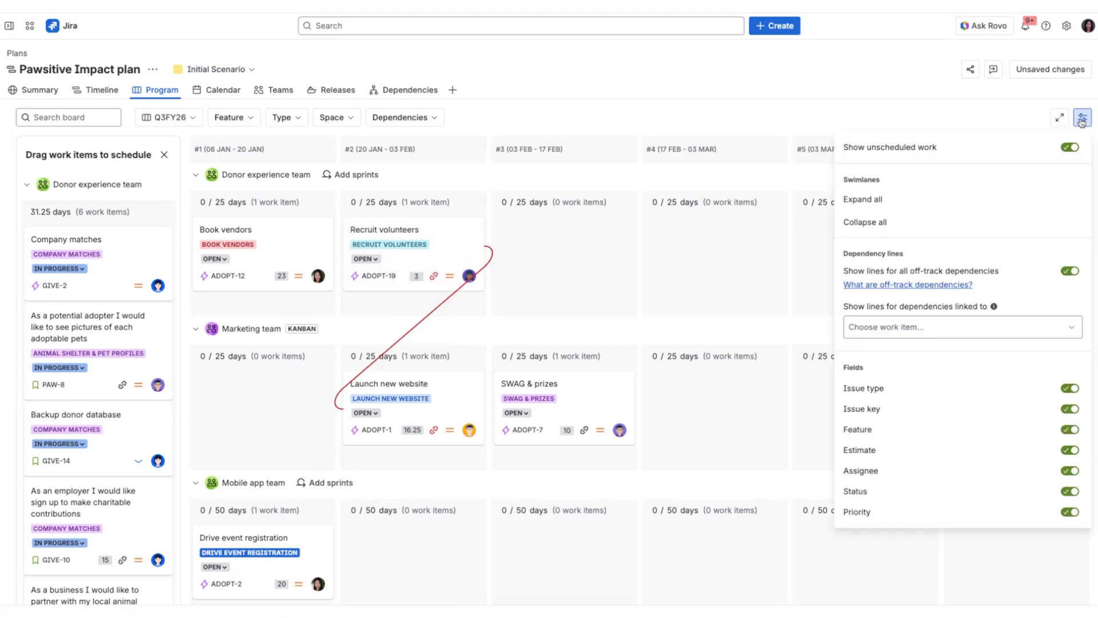
click(1002, 225)
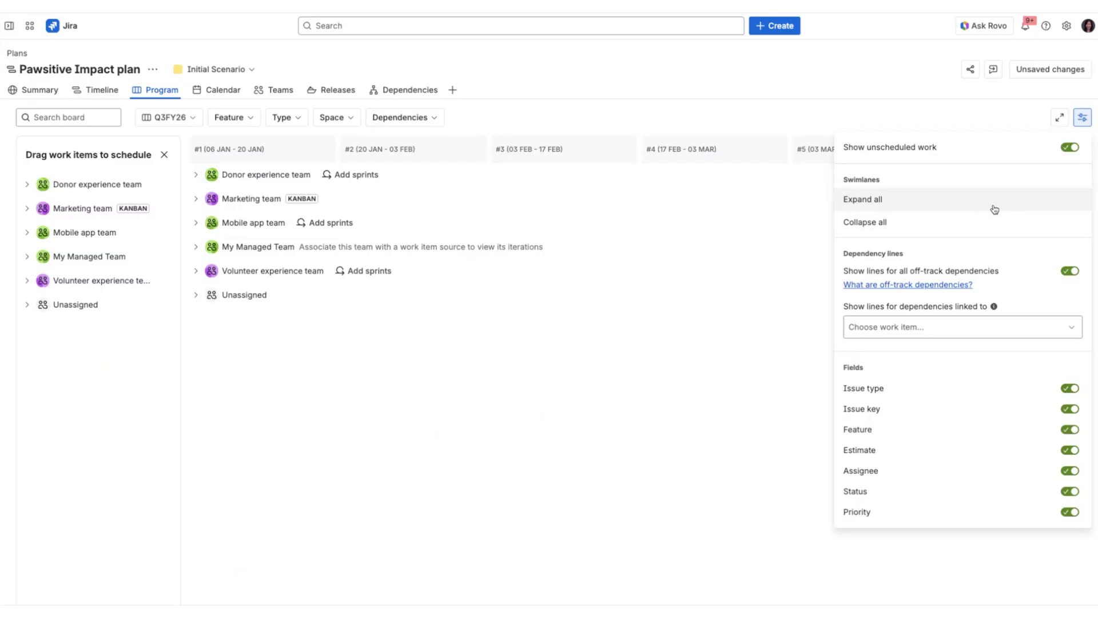
click(993, 200)
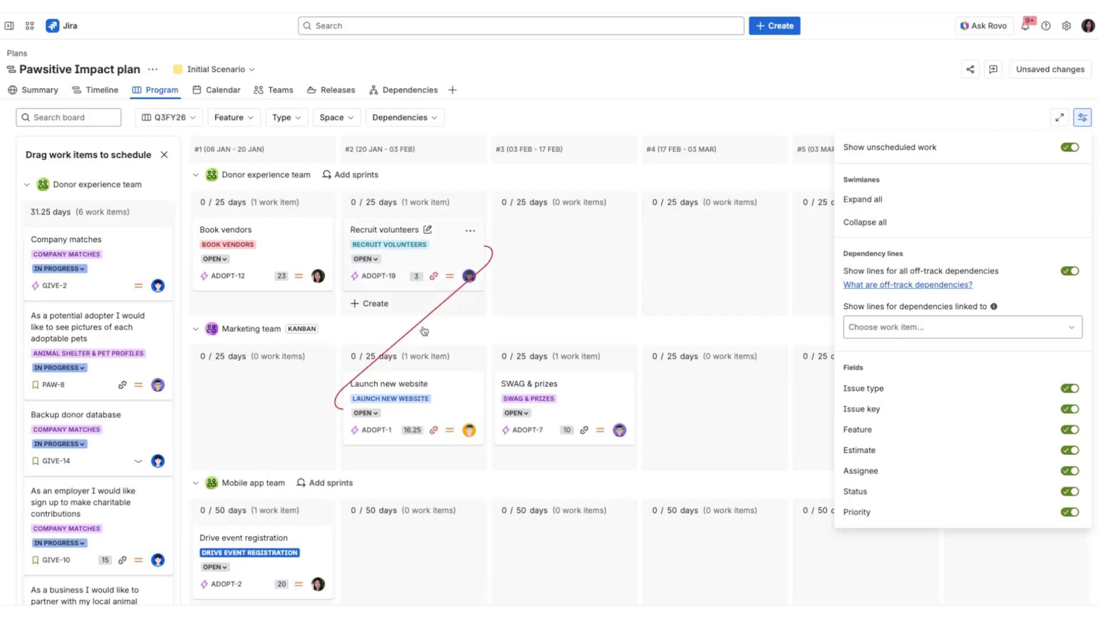
Turn off Issue type and Issue key on cards, keeping assignee avatars shown
click(1069, 389)
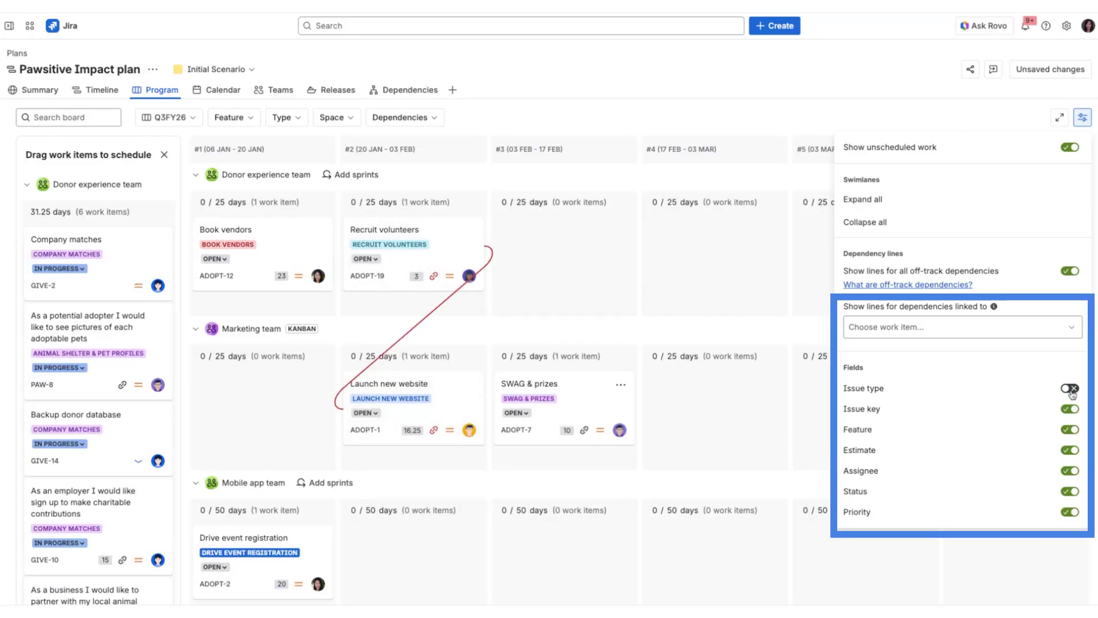
click(1069, 409)
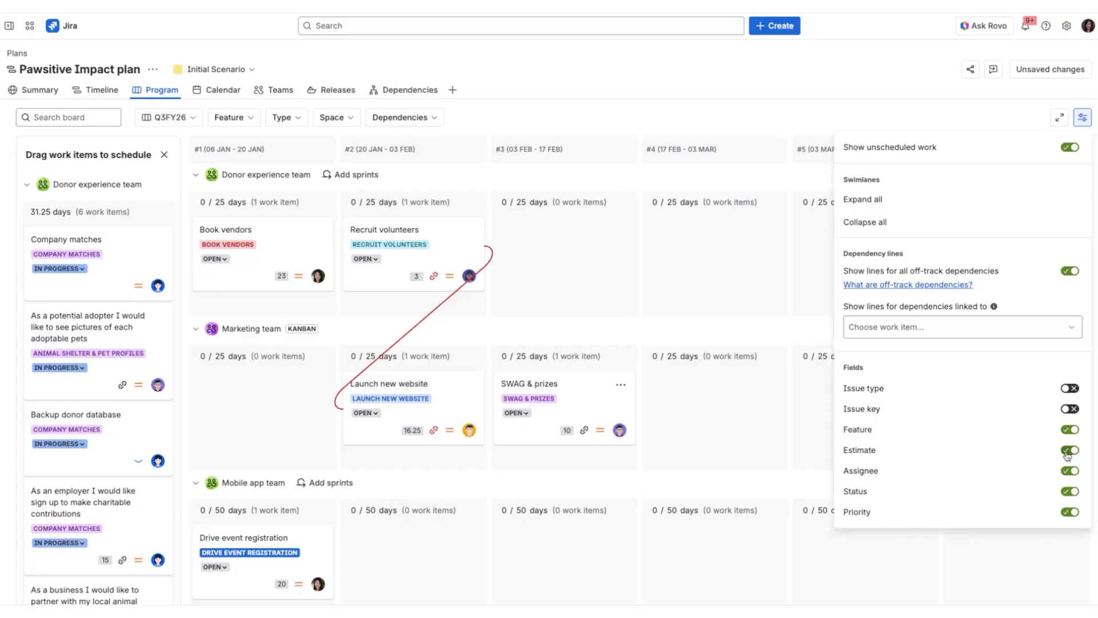
click(1069, 470)
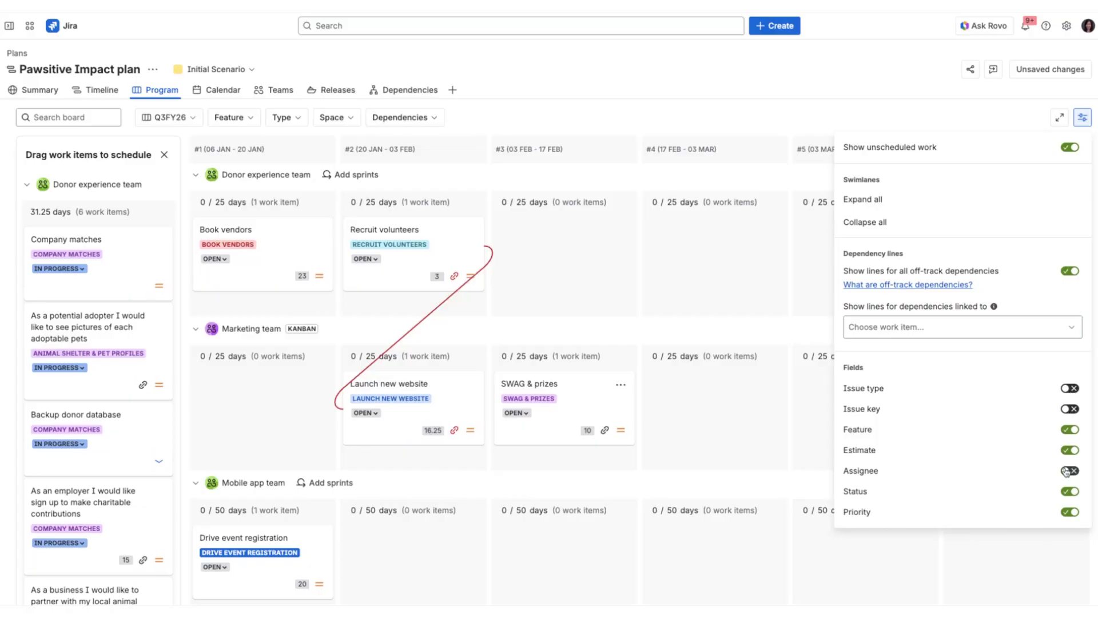
click(1069, 471)
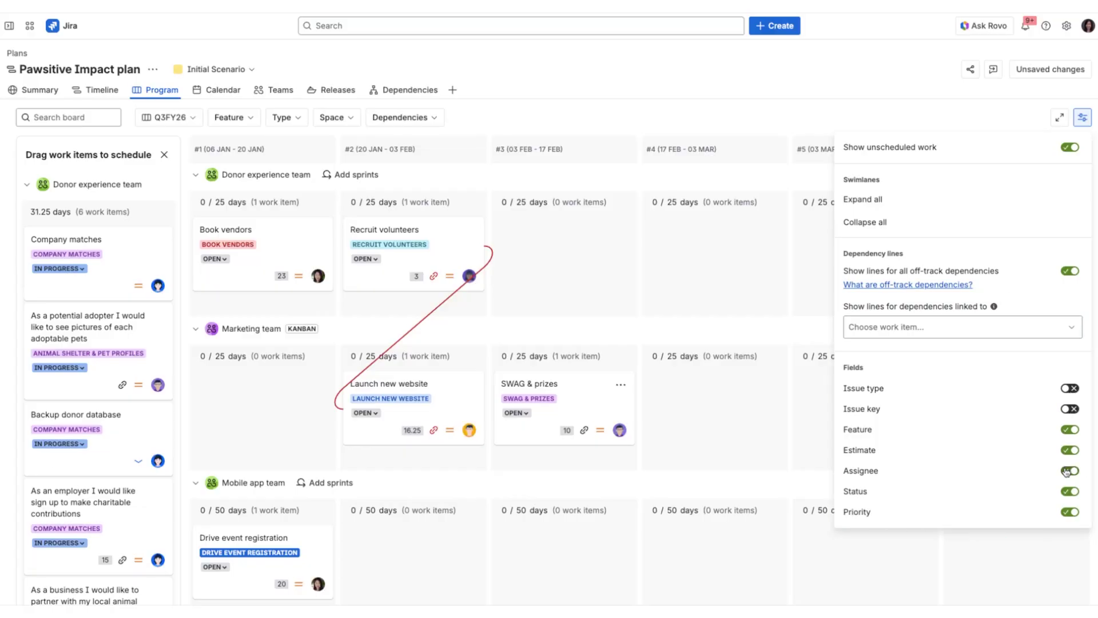
click(1081, 117)
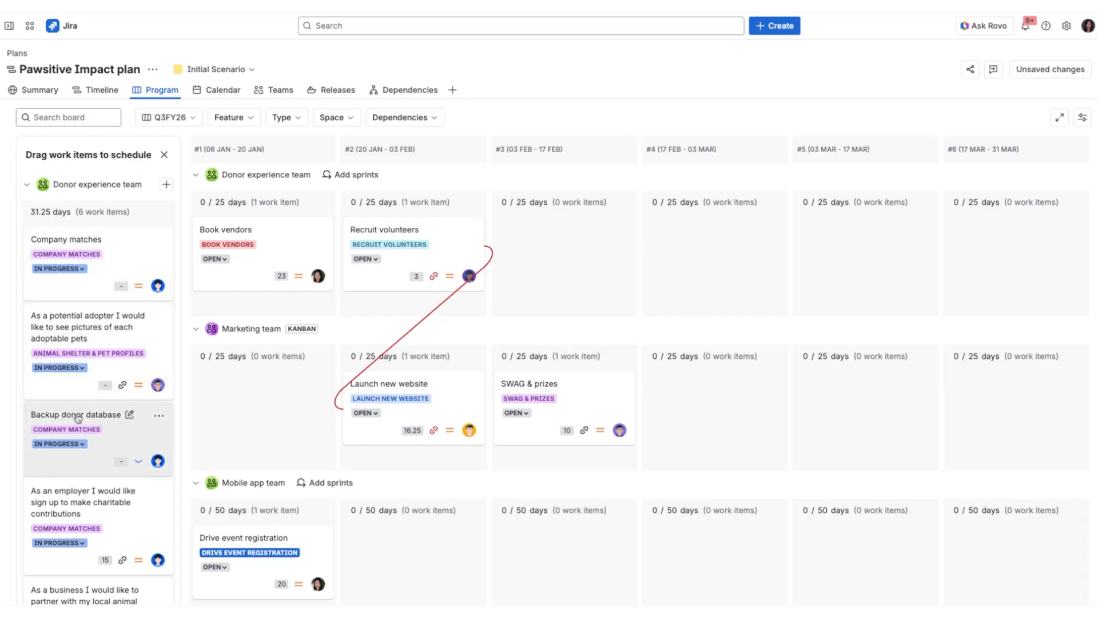
mouse_move(87, 343)
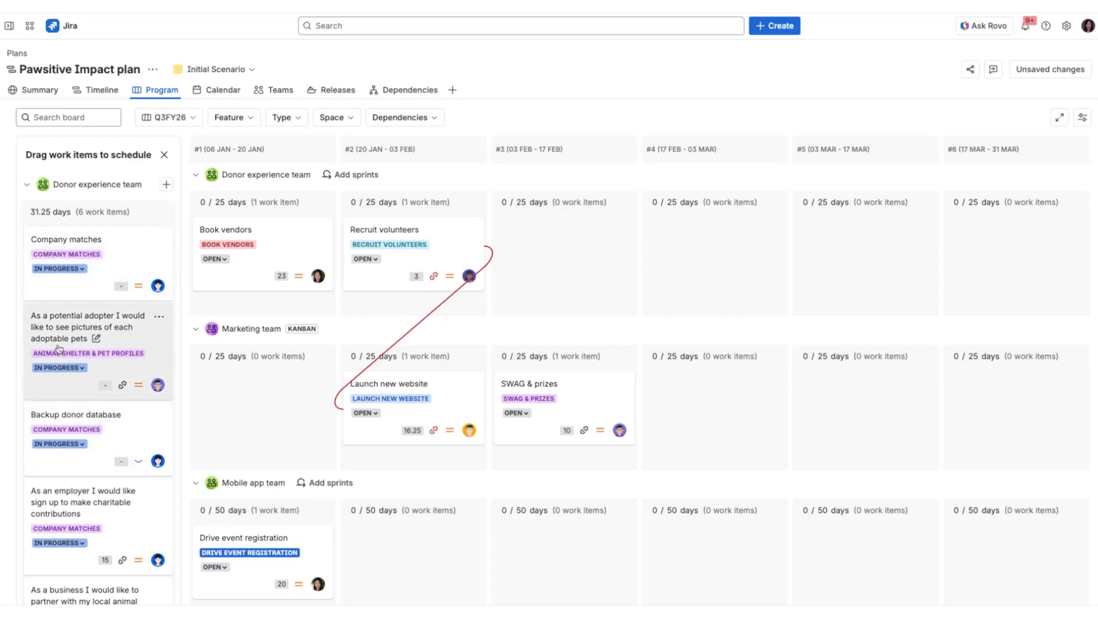
Drag the 'As a potential adopter…' story into Donor experience team's column #3, then open Add sprints
mouse_move(60, 344)
mouse_down()
mouse_move(324, 261)
mouse_move(516, 225)
mouse_up()
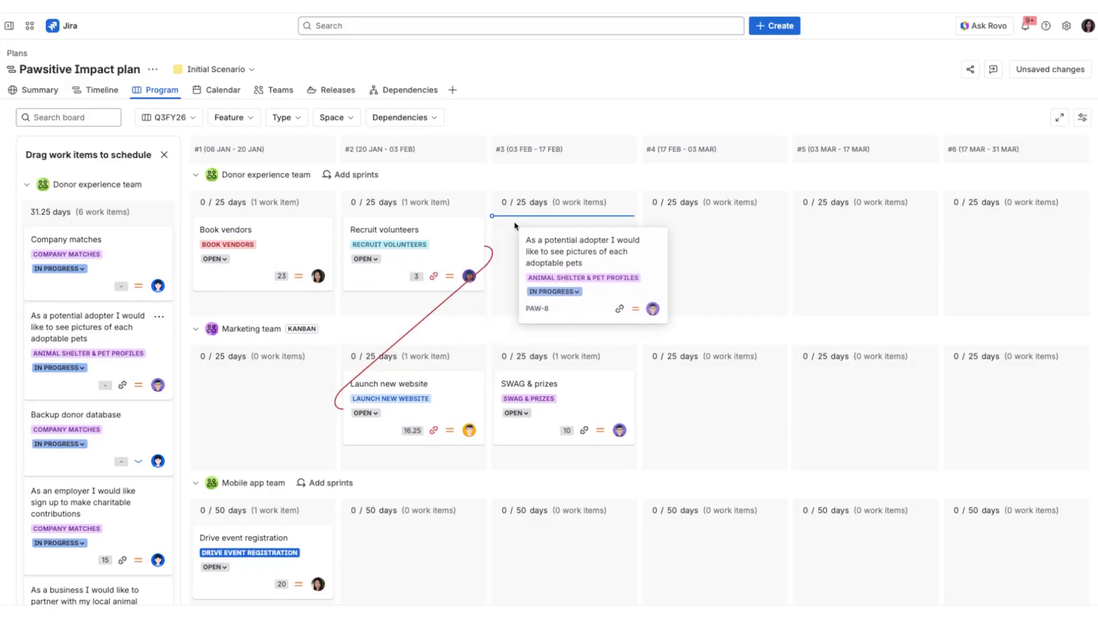
drag(516, 225, 516, 225)
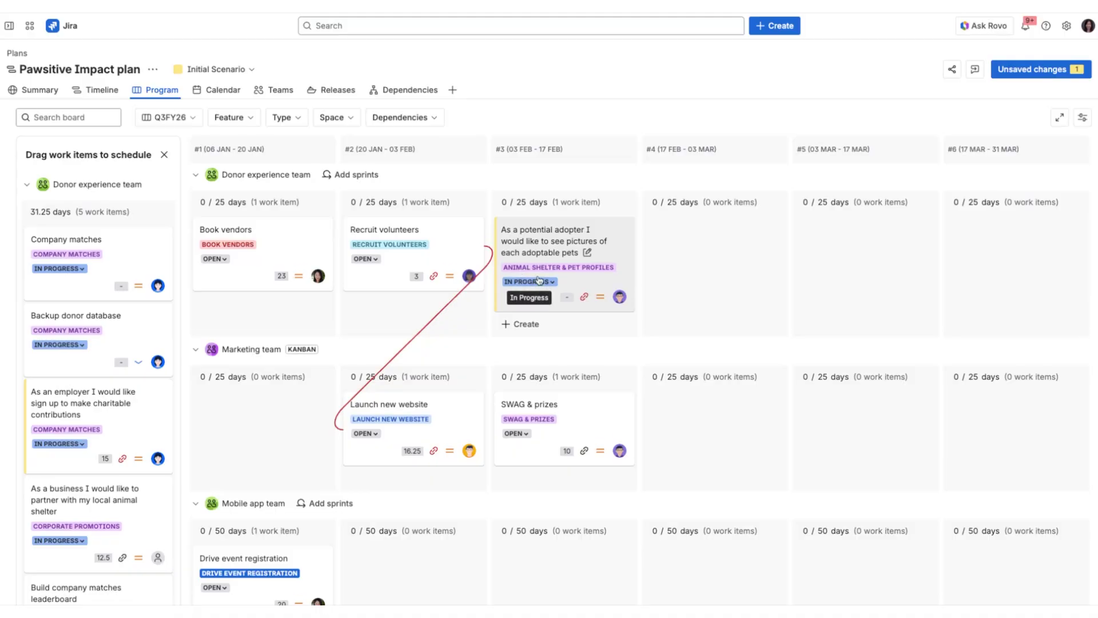
click(353, 175)
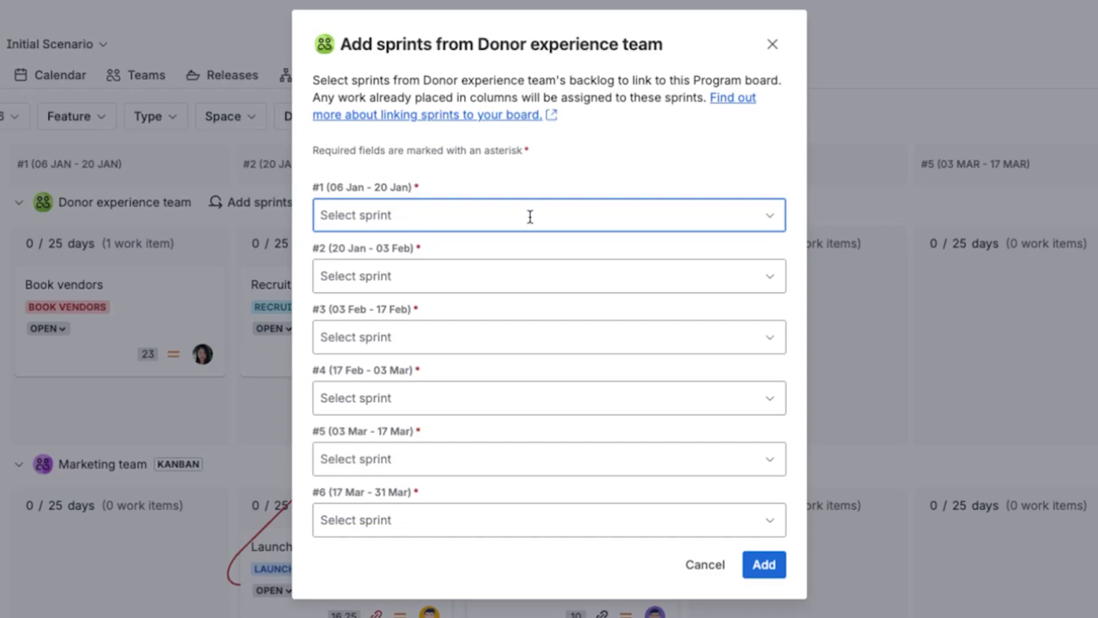
Assign GIVE Sprint 1–6 to columns #1–#6 and add them
click(530, 216)
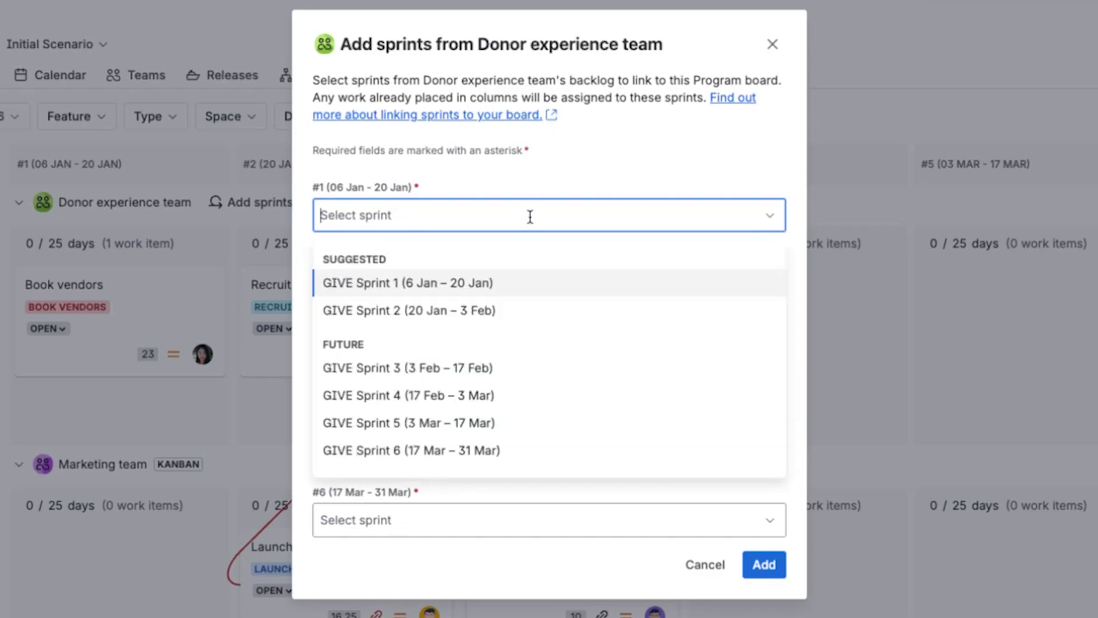
click(517, 287)
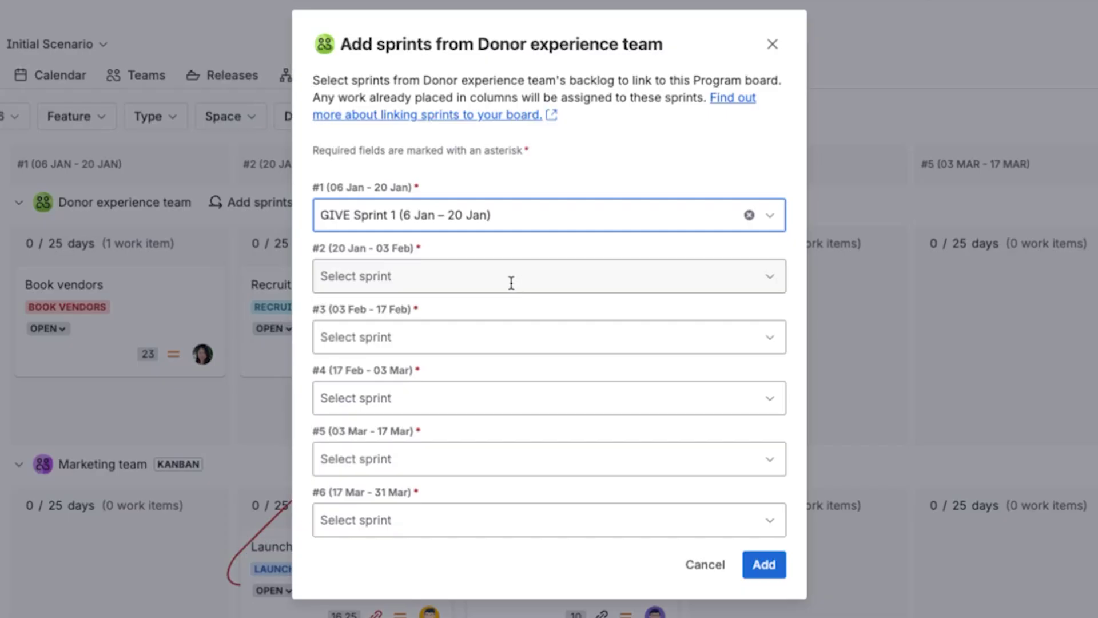
click(510, 283)
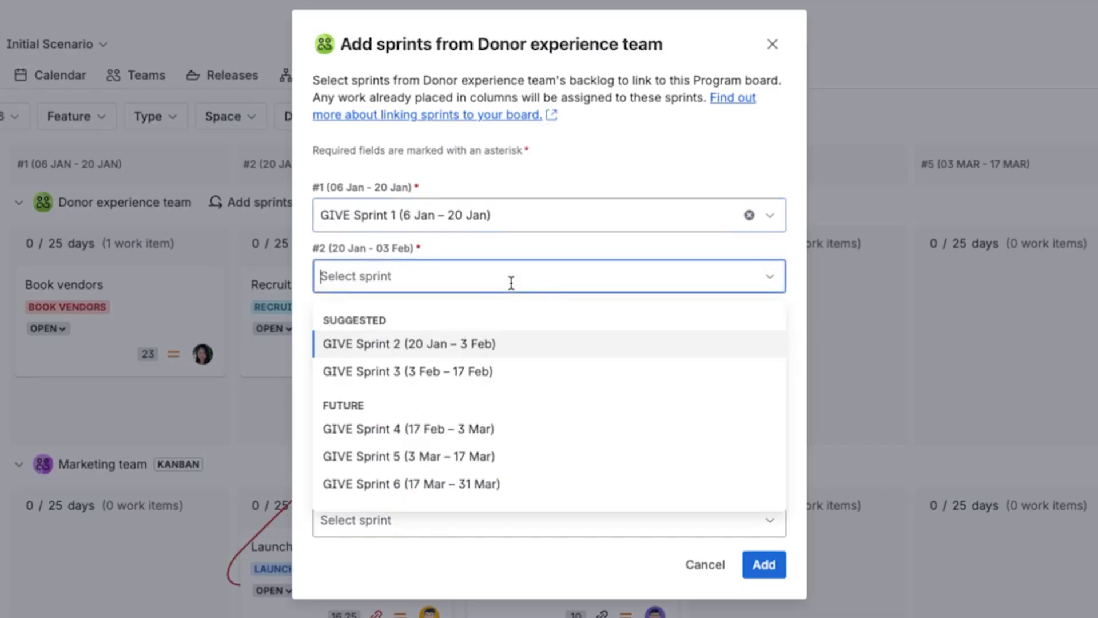
click(411, 345)
click(412, 401)
click(470, 464)
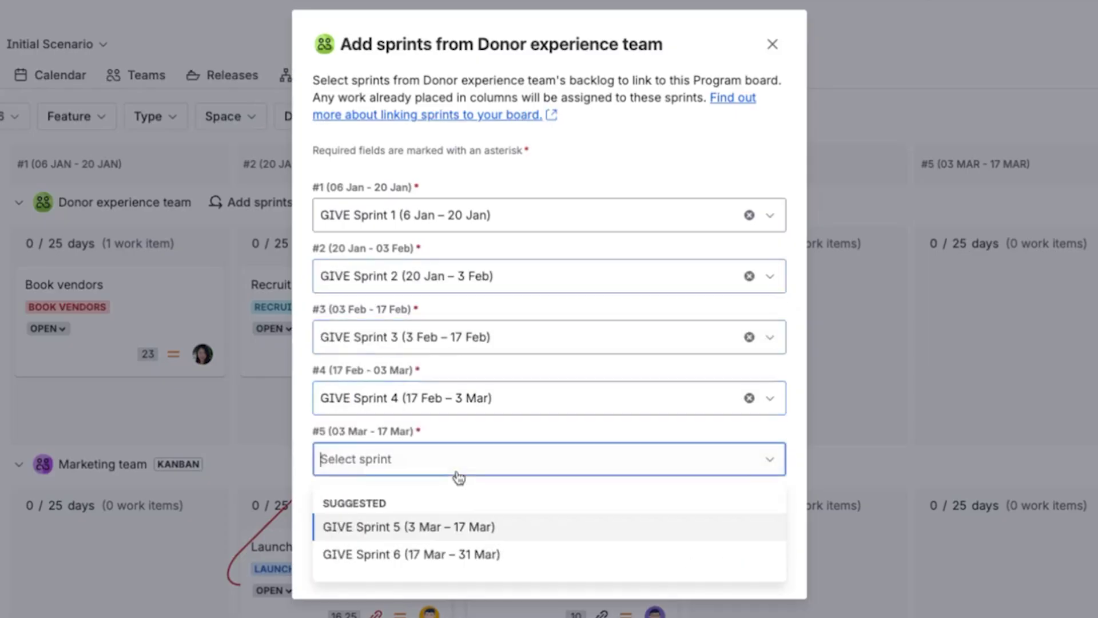
click(456, 523)
click(437, 587)
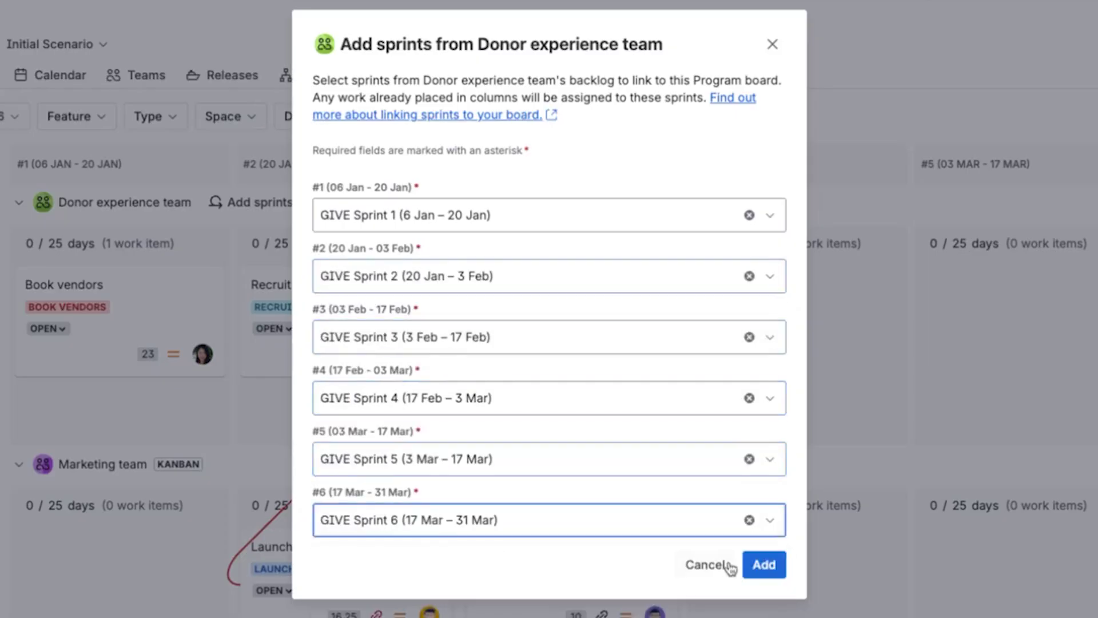
click(766, 564)
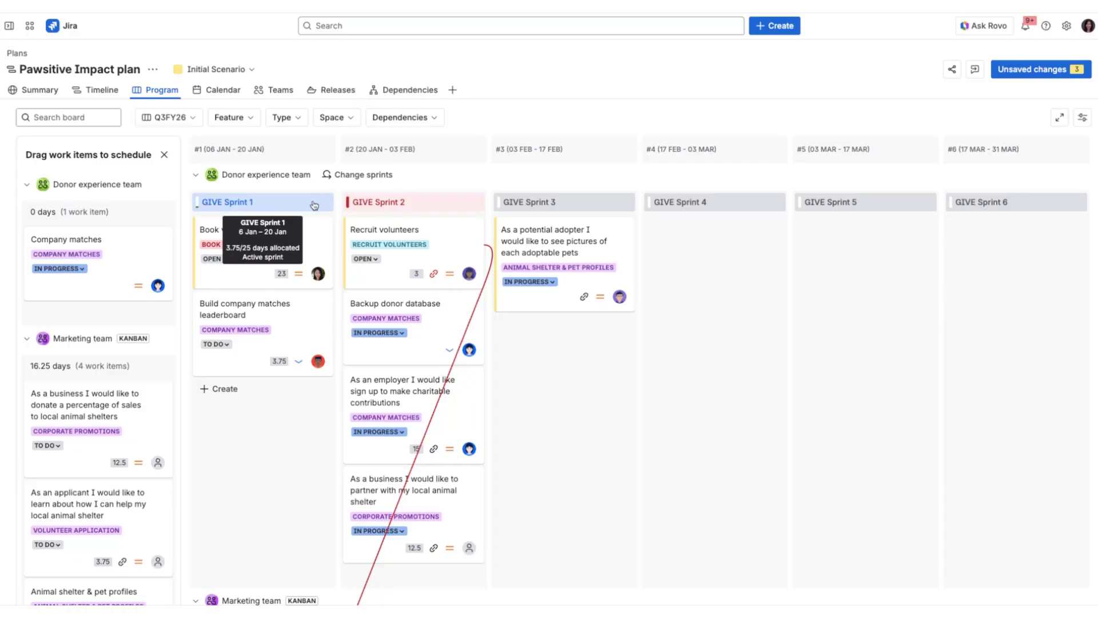
Show GIVE Sprint 1's popover: 25-day capacity, 3.75 days allocated, 6–19 January 2026
click(315, 205)
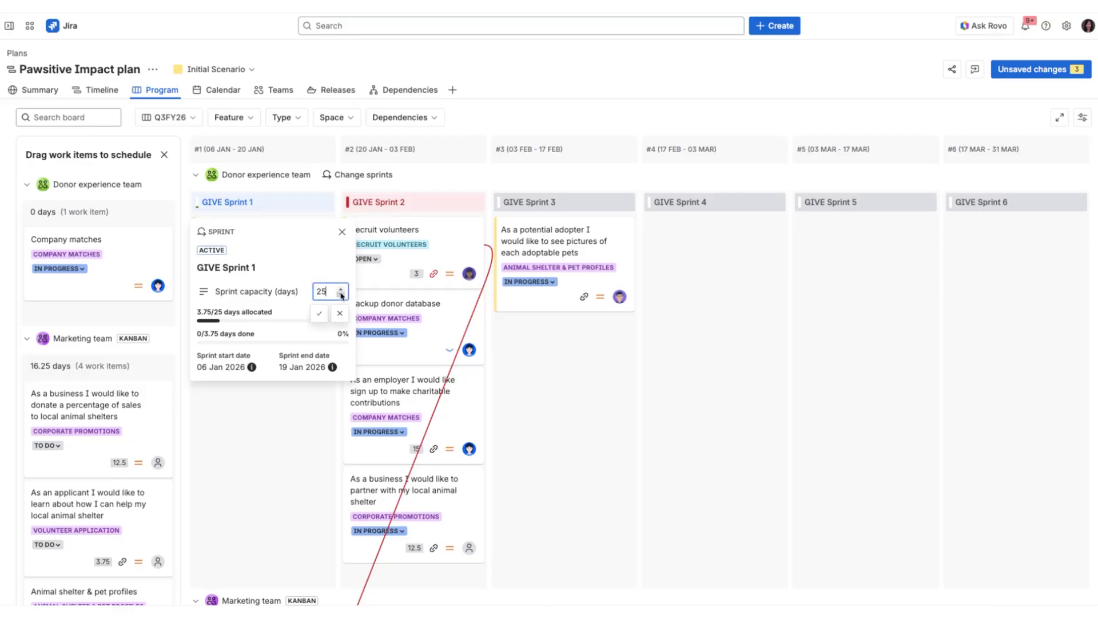
mouse_move(525, 327)
click(492, 269)
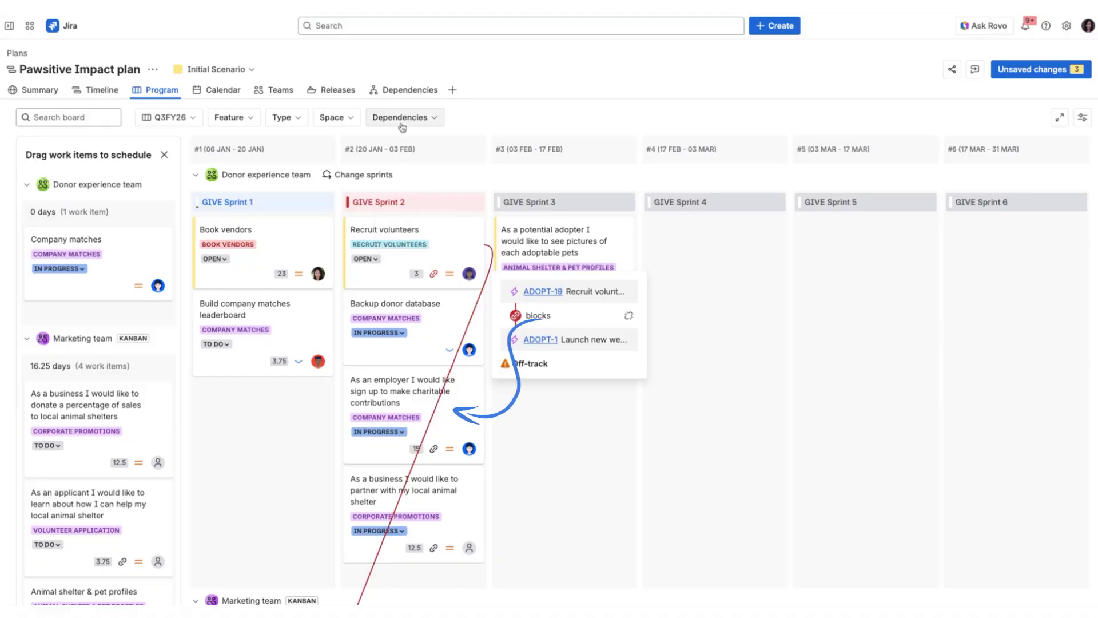
click(402, 120)
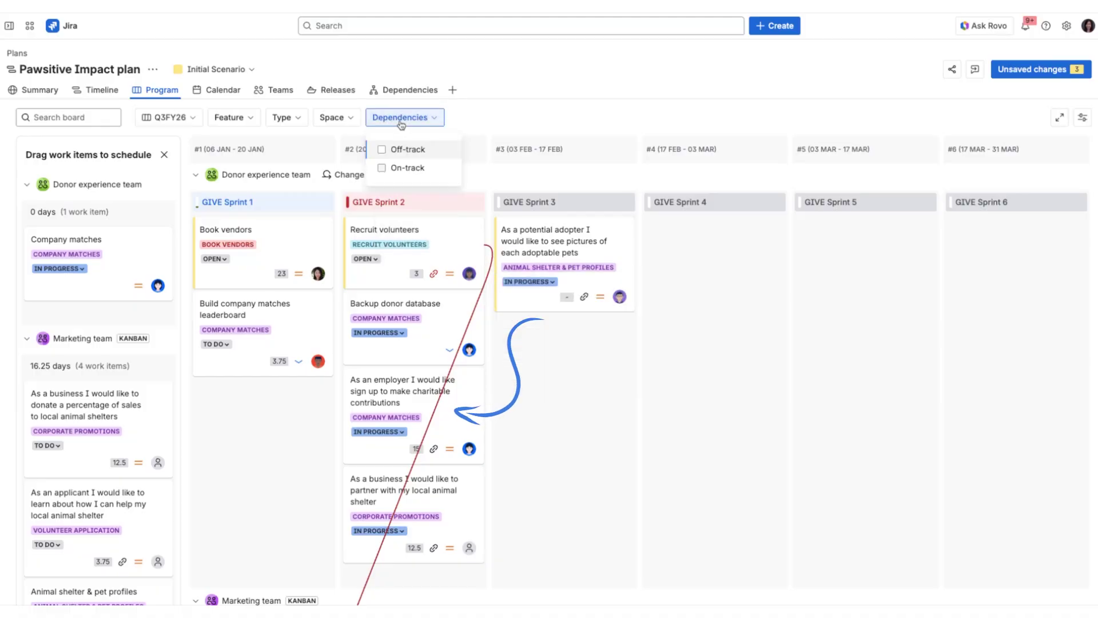
click(397, 150)
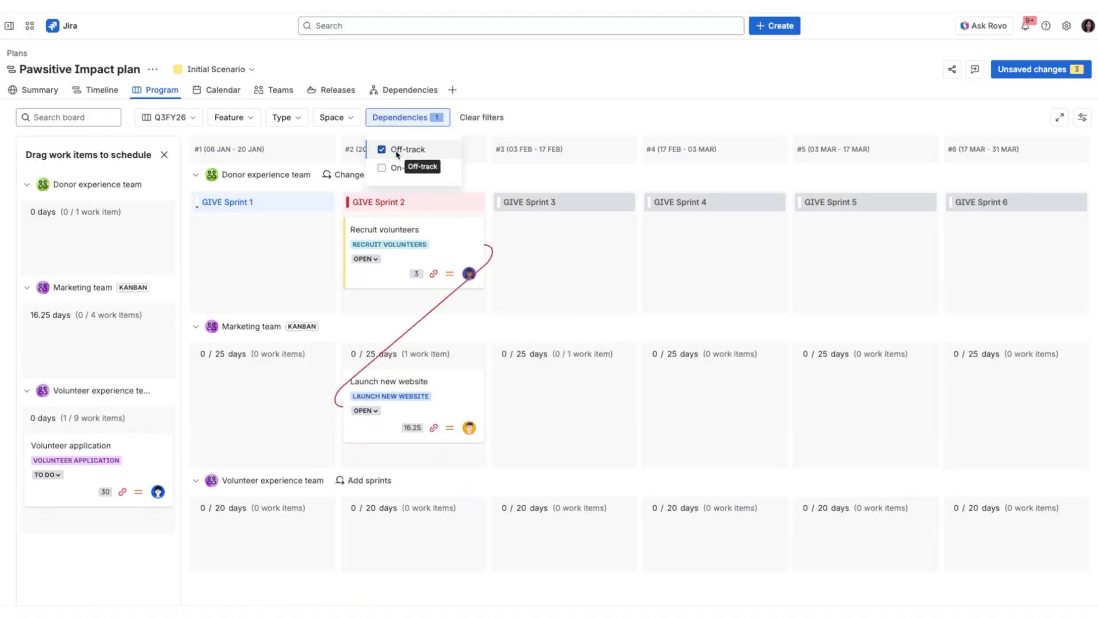
click(383, 150)
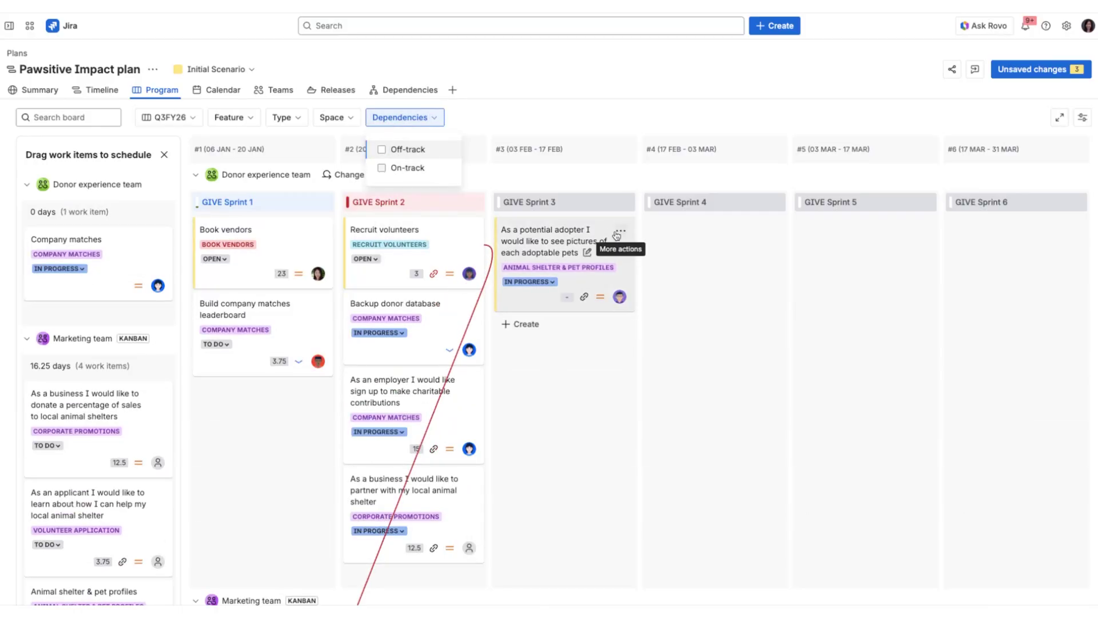
click(623, 230)
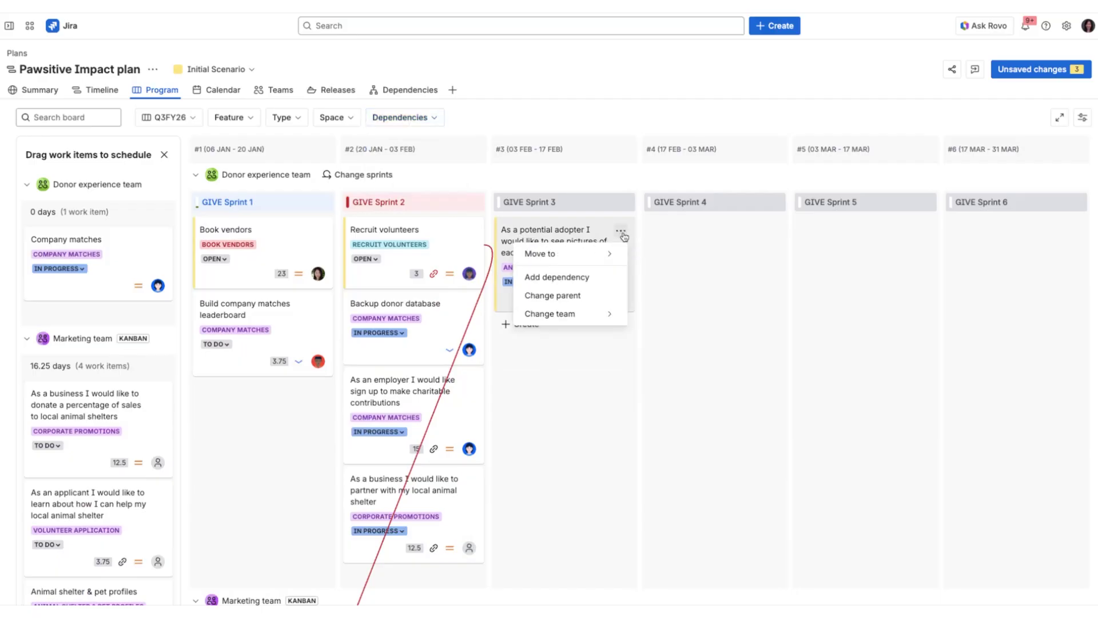
click(557, 277)
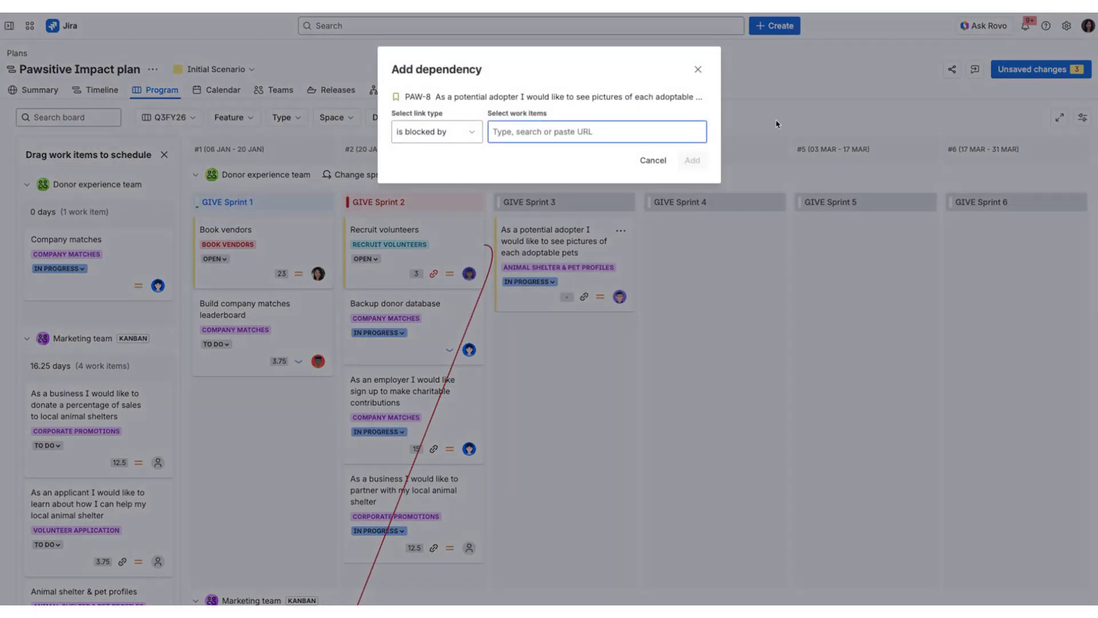
click(772, 154)
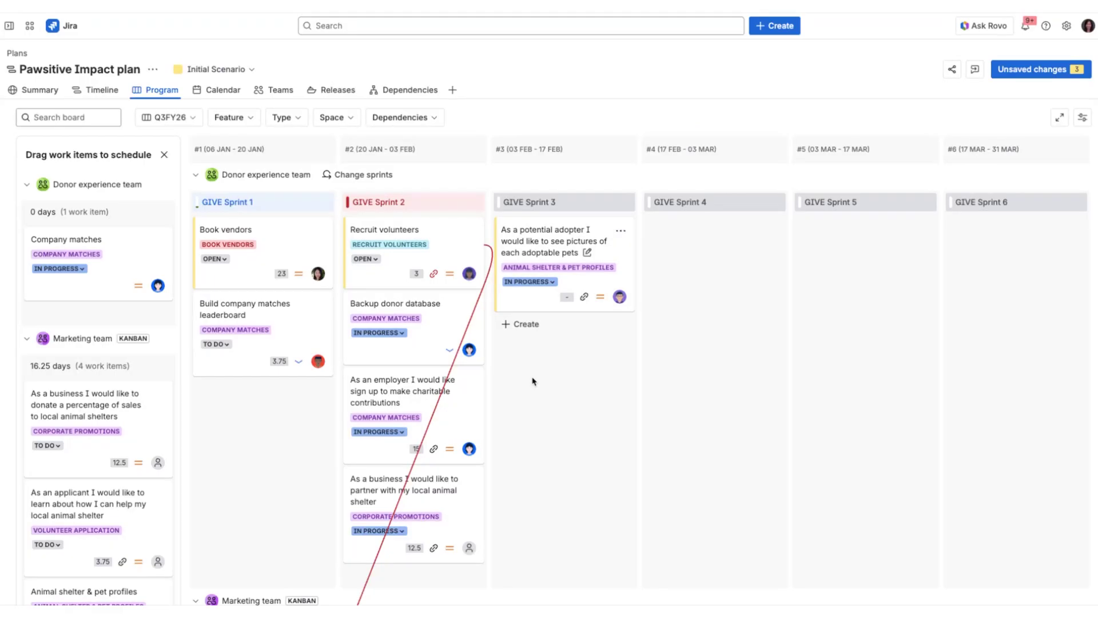
Review Unsaved changes and save all three checked work items
mouse_move(565, 266)
click(1033, 68)
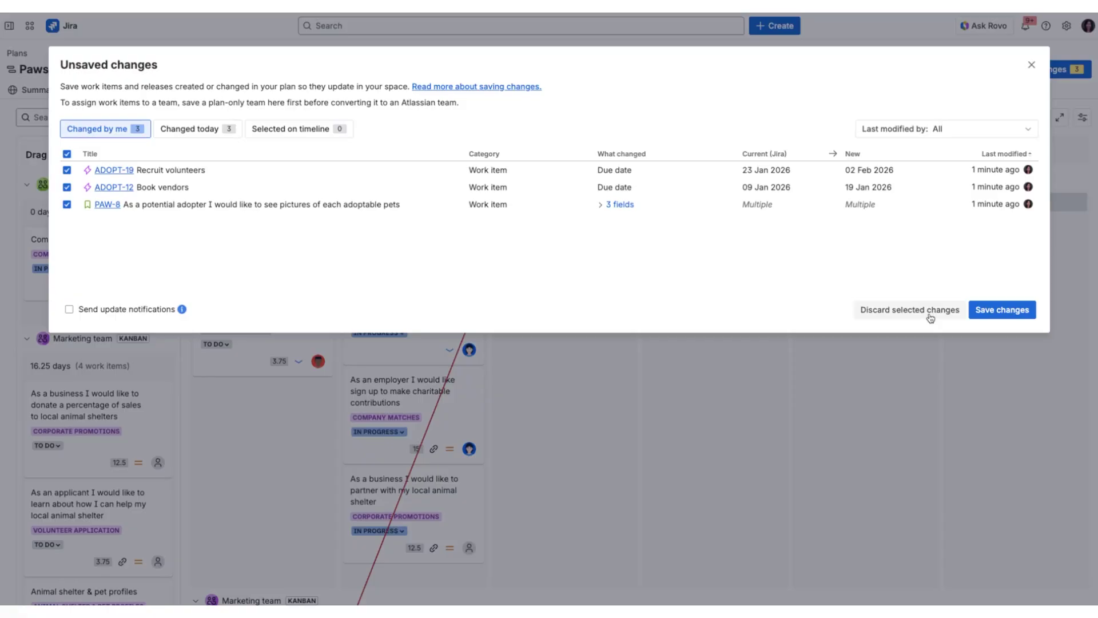
click(1002, 309)
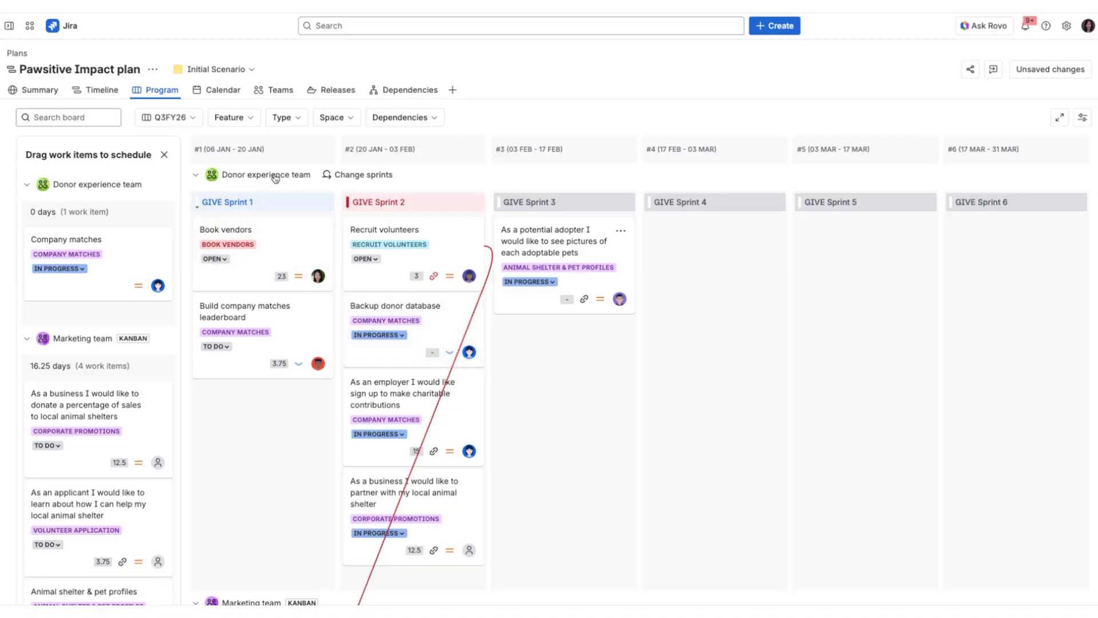
Collapse the Donor experience team and go to Manage program boards from the Q3FY26 dropdown
click(279, 90)
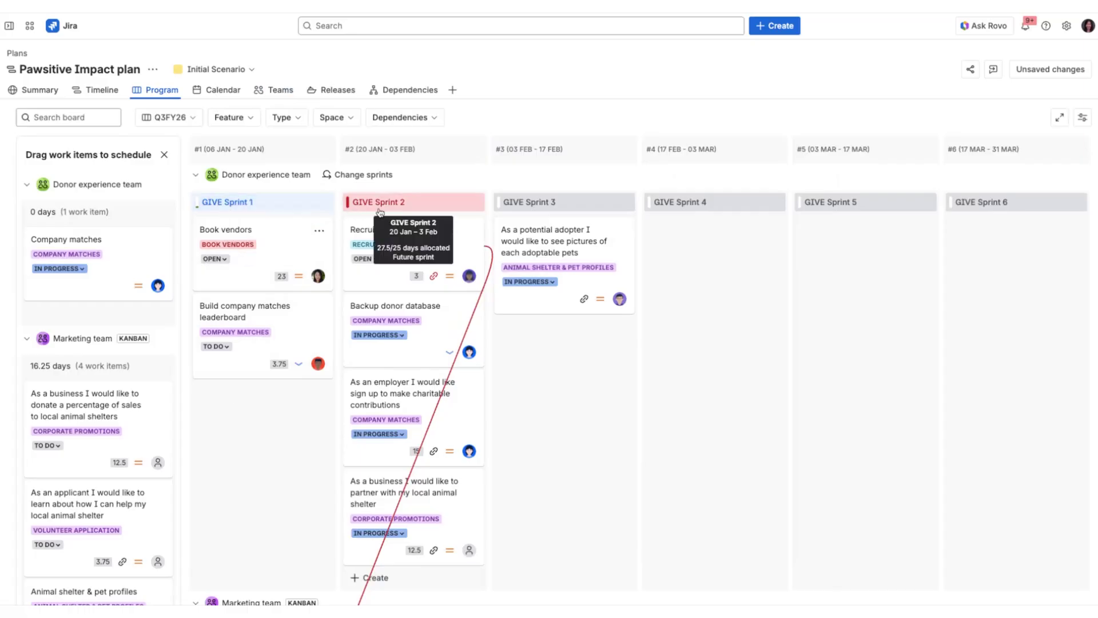
mouse_move(227, 201)
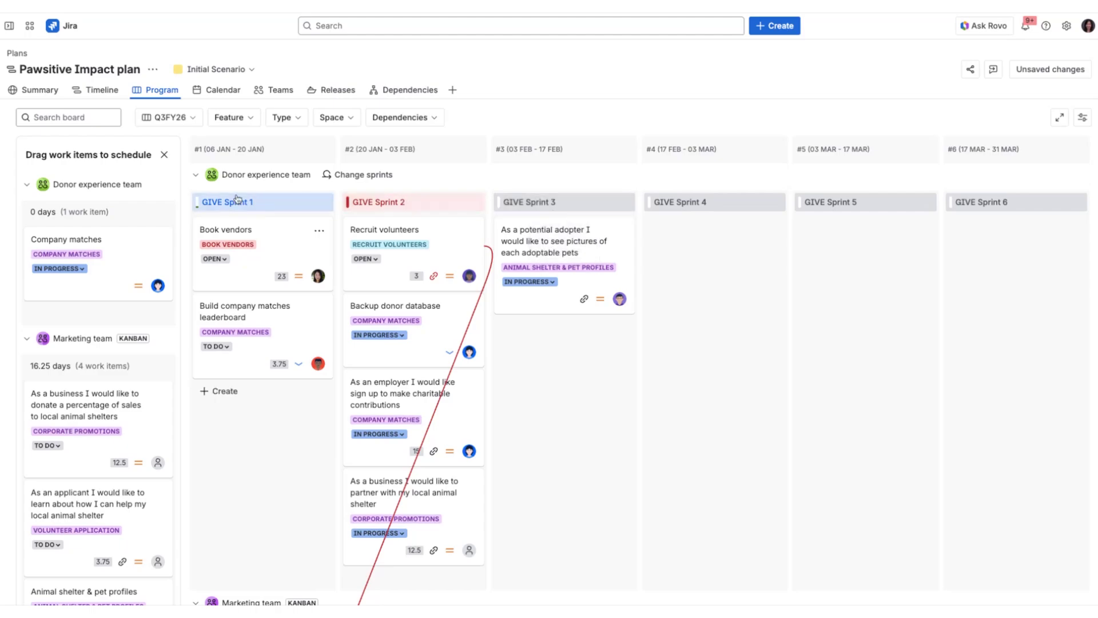
click(196, 176)
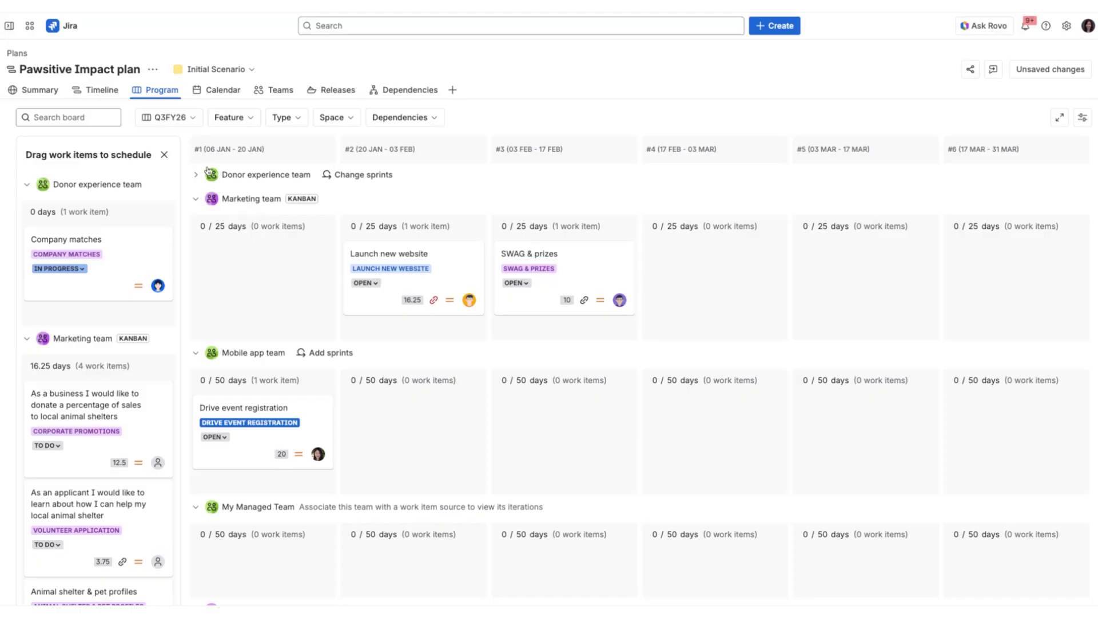
click(171, 120)
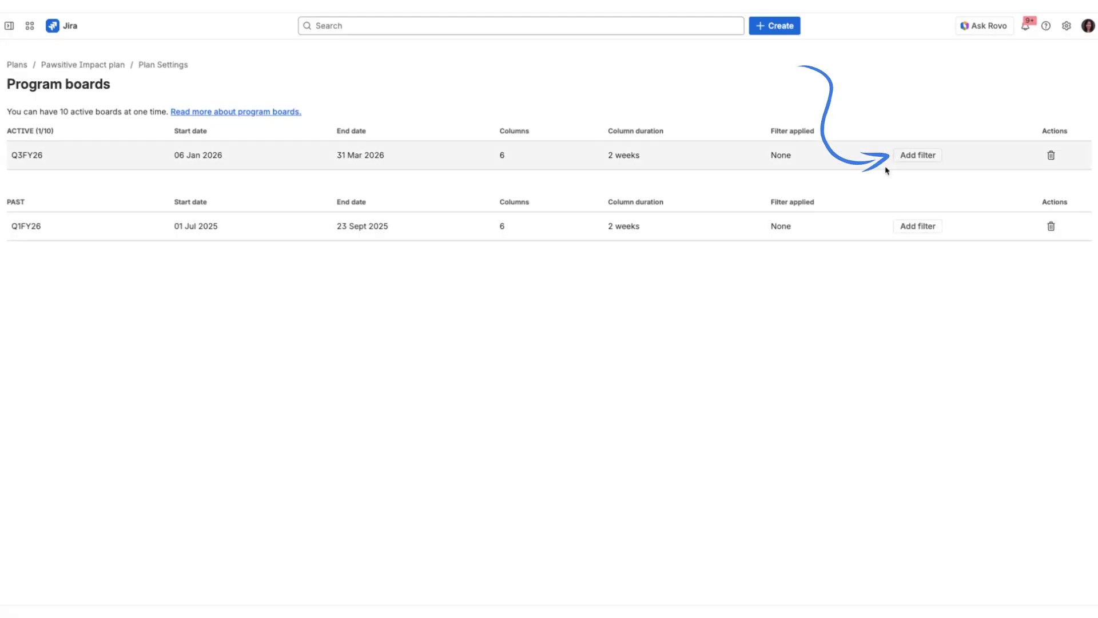
click(917, 154)
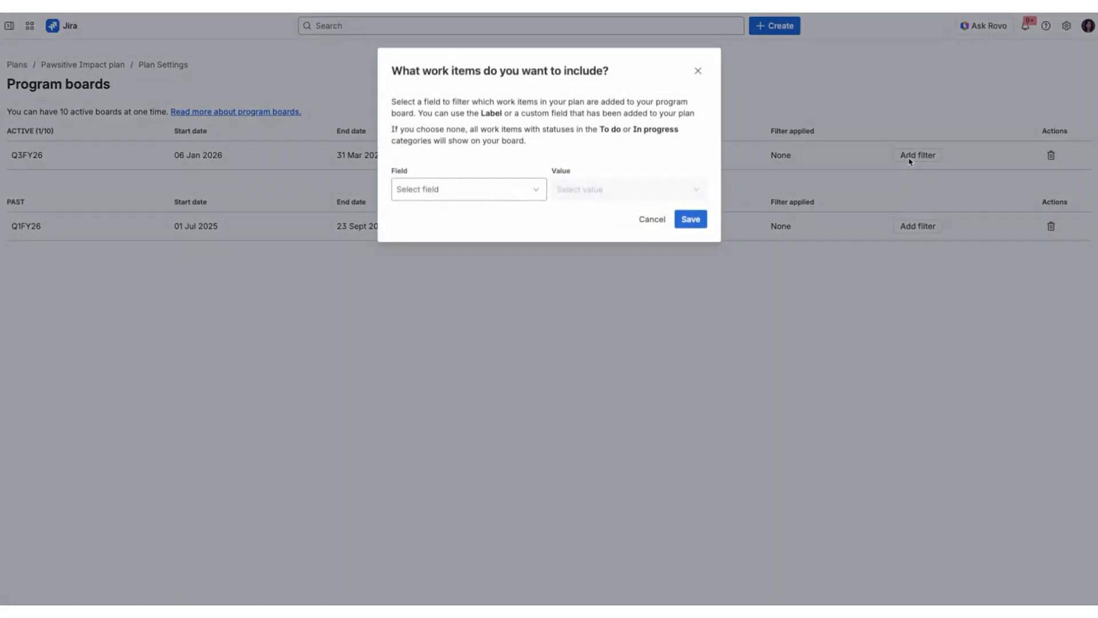
click(521, 189)
click(565, 157)
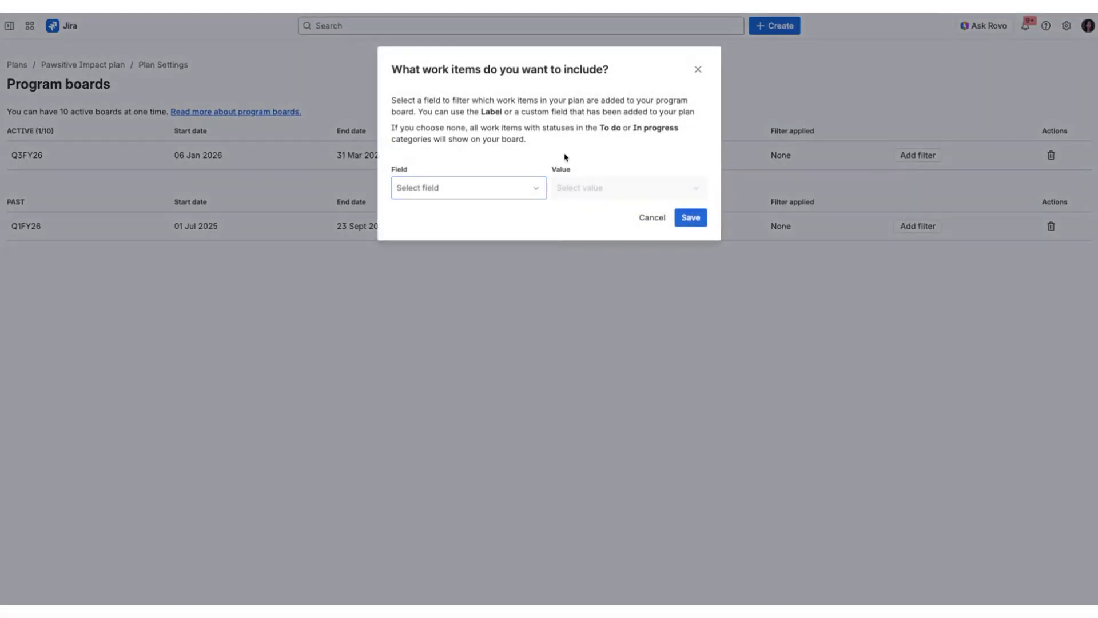
click(652, 217)
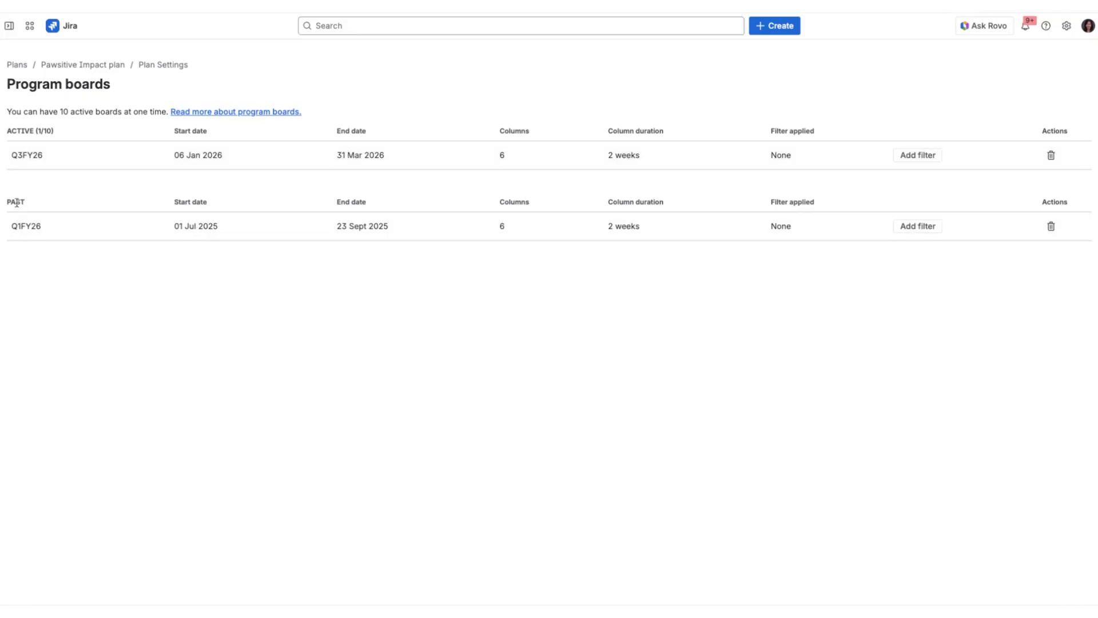
drag(6, 205, 29, 205)
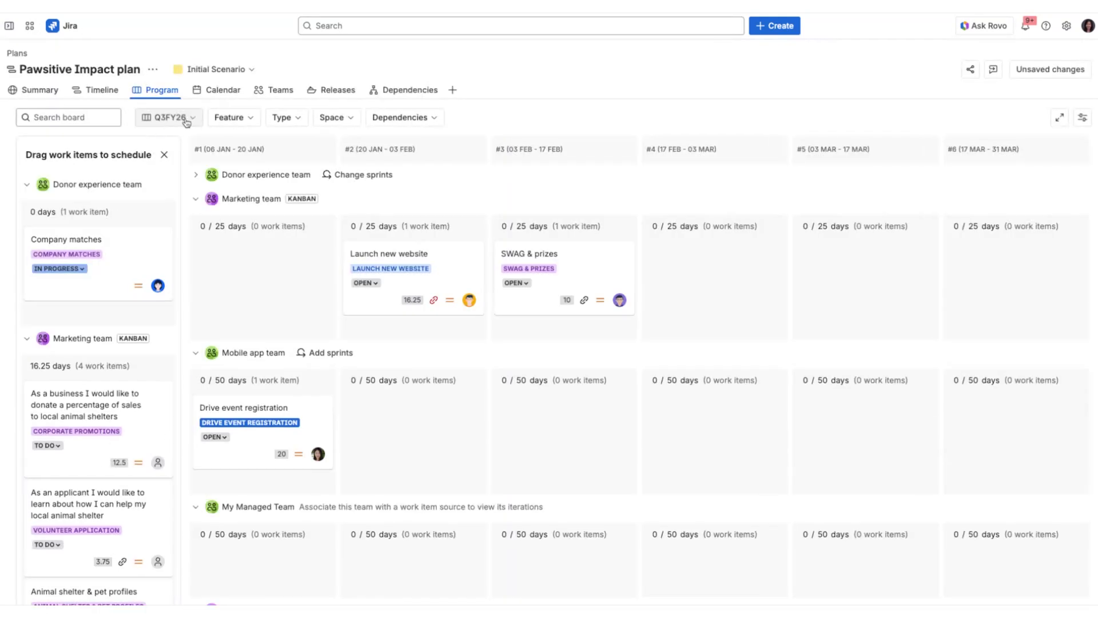
Open the Q3FY26 board selector listing Q3FY26, Q1FY26 and board management choices
click(172, 117)
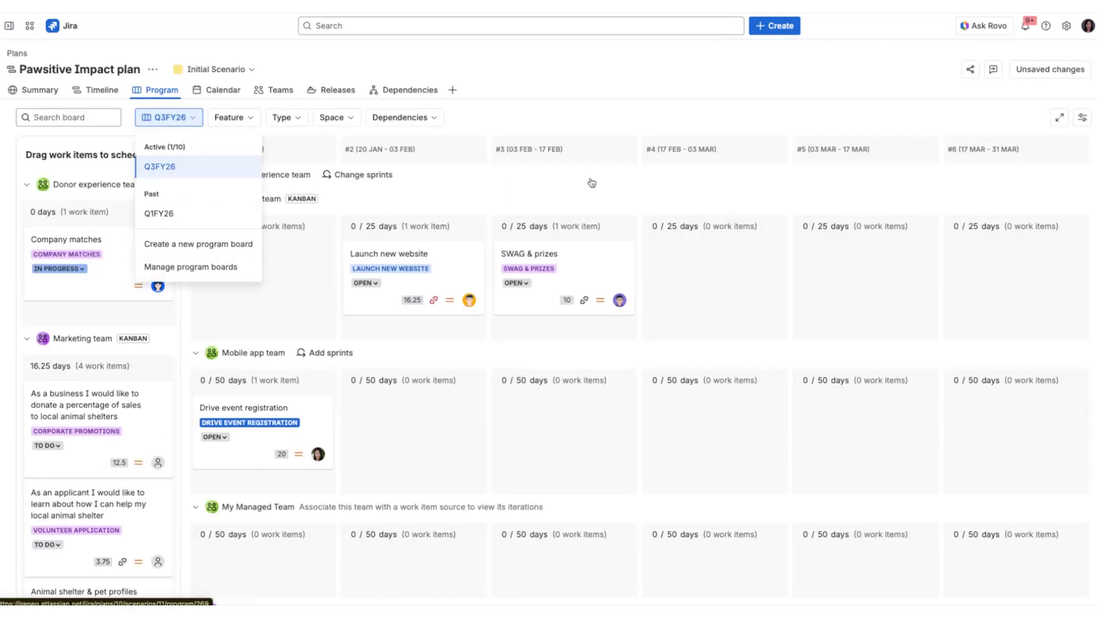